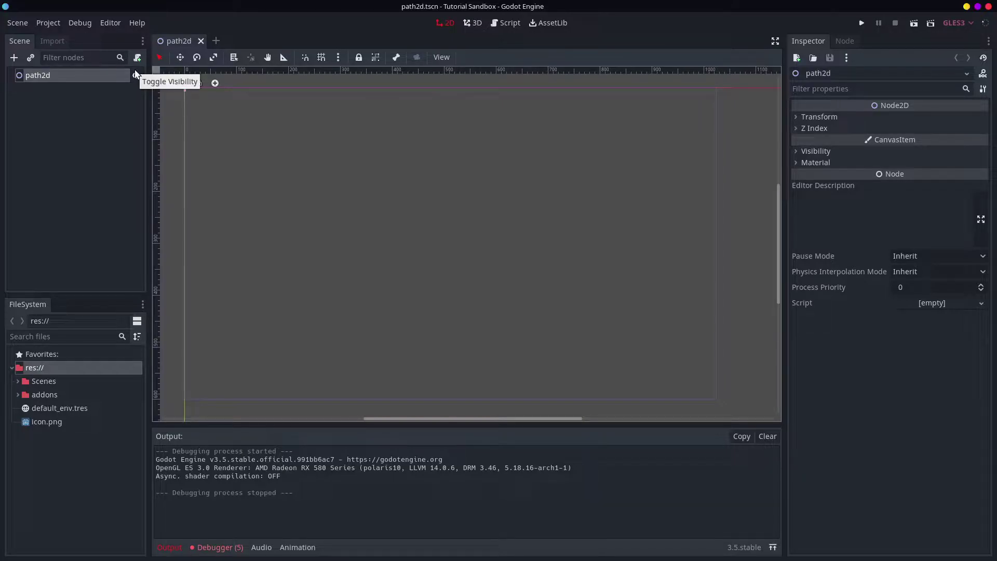
Add a Path2D child under the path2d root by searching 'path' in the Create New Node dialog
{"action": "left_click", "coordinate": [85, 74]}
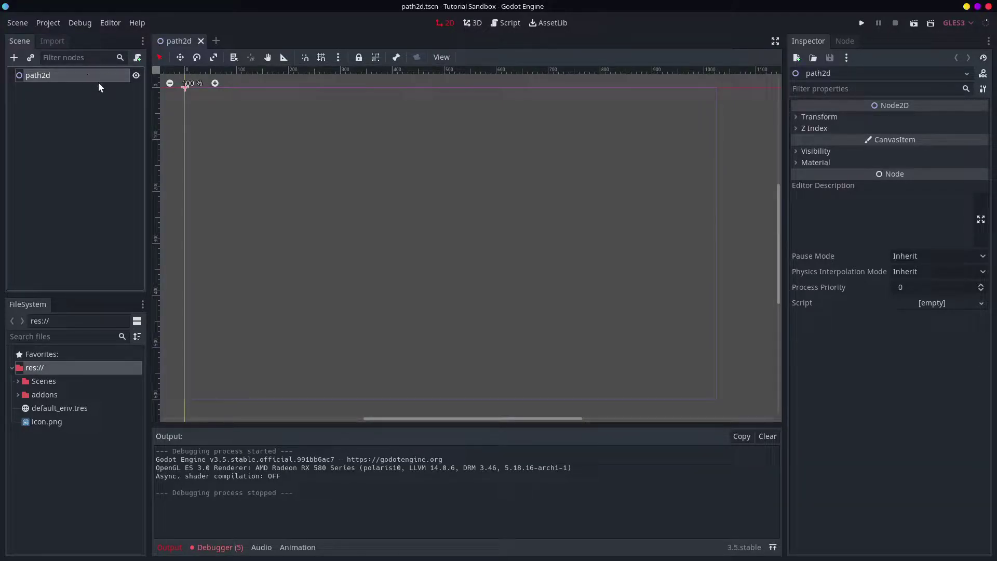
{"action": "key", "text": "ctrl+a"}
{"action": "type", "text": "path"}
{"action": "key", "text": "Up"}
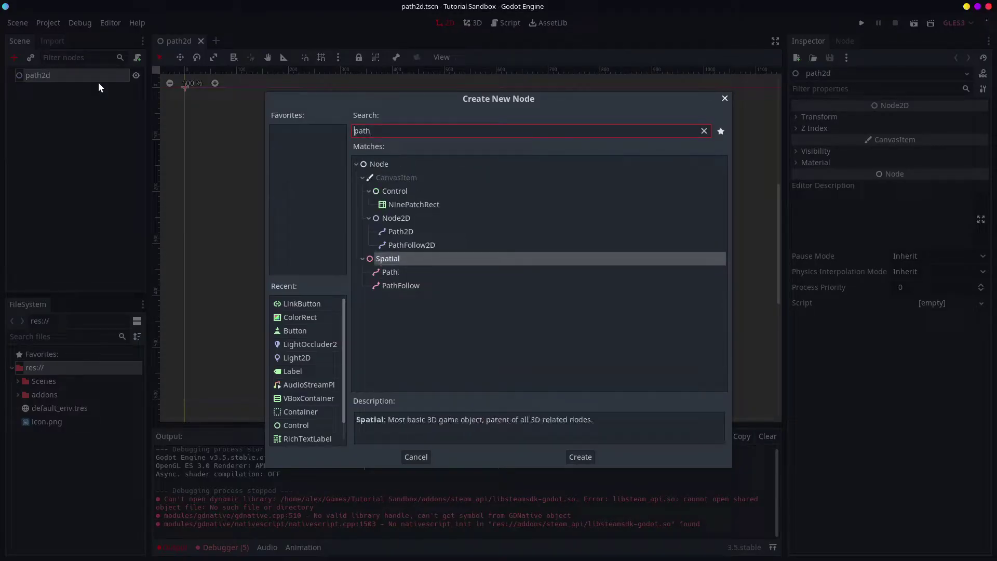
{"action": "key", "text": "Up"}
{"action": "key", "text": "Up"}
{"action": "key", "text": "Return"}
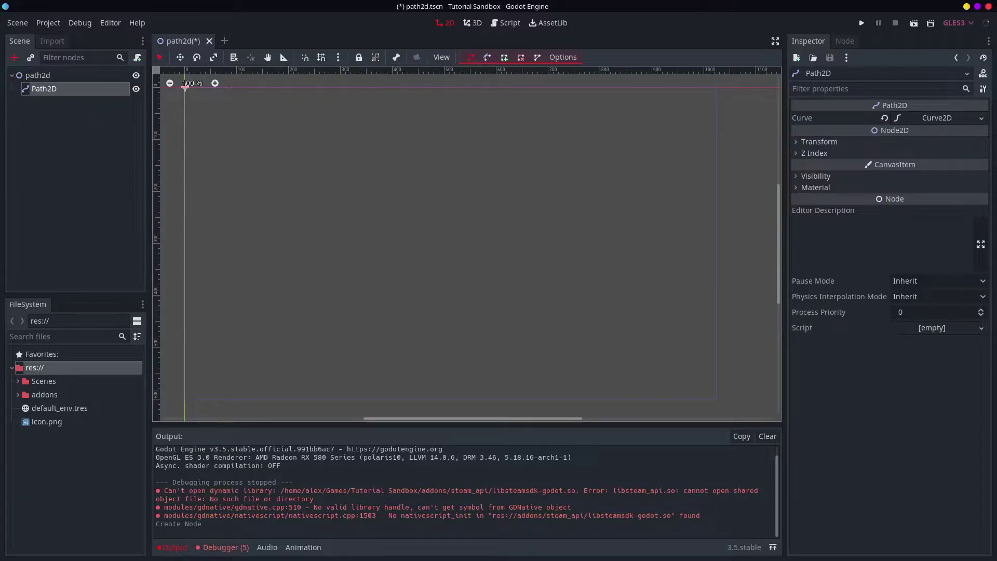
Start the open curve at the upper left and place points winding rightward across the canvas
{"action": "left_click", "coordinate": [952, 119]}
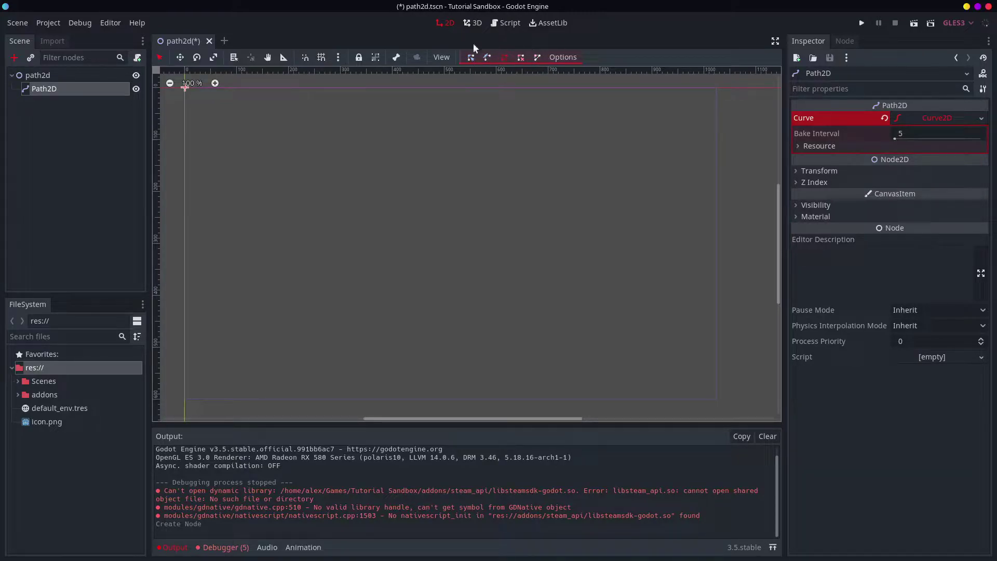
{"action": "left_click", "coordinate": [299, 155]}
{"action": "left_click", "coordinate": [306, 178]}
{"action": "left_click", "coordinate": [336, 240]}
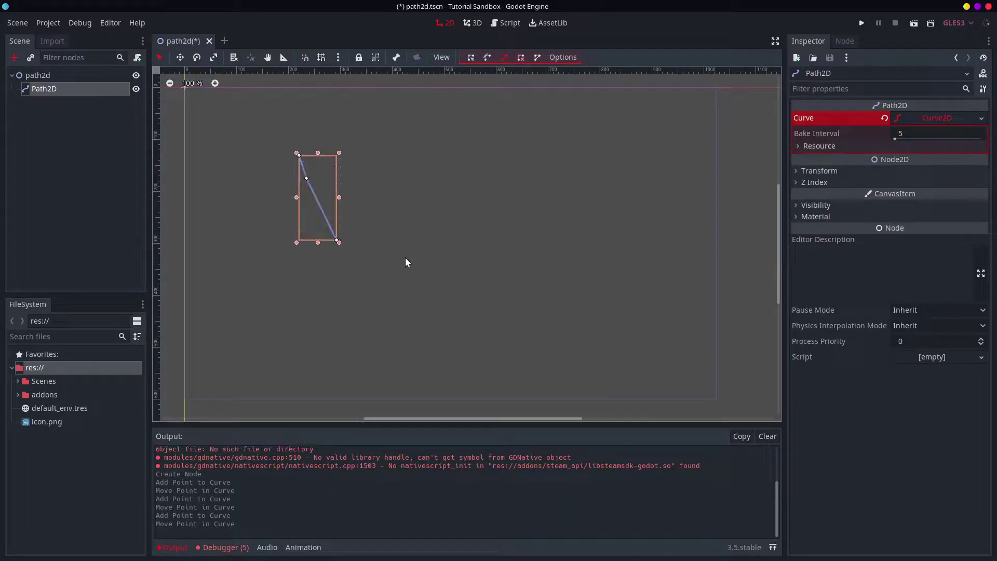
{"action": "left_click", "coordinate": [406, 257]}
{"action": "left_click", "coordinate": [469, 257]}
{"action": "left_click", "coordinate": [516, 236]}
{"action": "left_click", "coordinate": [545, 208]}
{"action": "left_click", "coordinate": [591, 201]}
{"action": "left_click", "coordinate": [622, 212]}
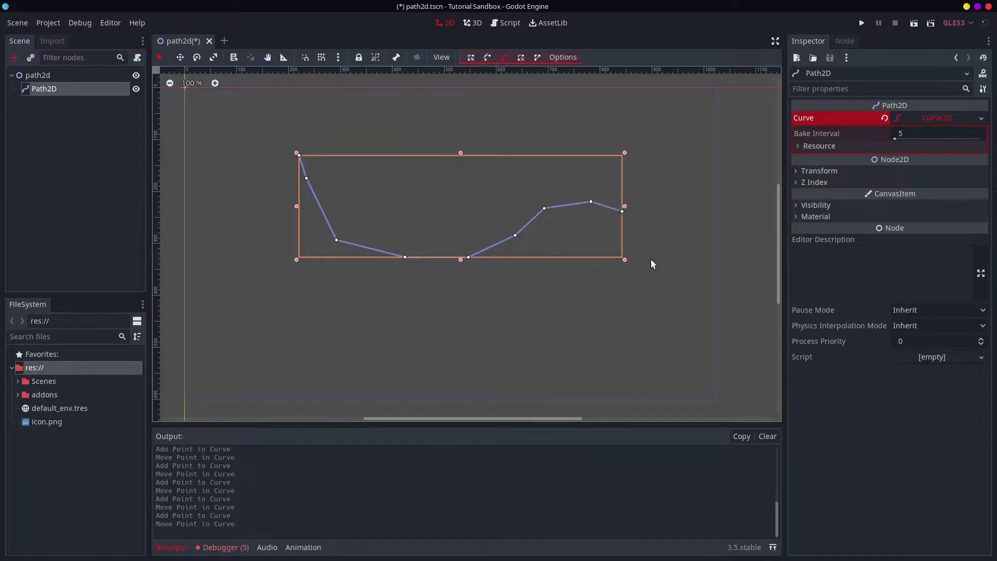
{"action": "left_click", "coordinate": [651, 259]}
{"action": "left_click", "coordinate": [649, 303]}
{"action": "left_click", "coordinate": [635, 335]}
Continue the curve down the right side and back left, ending unconnected at the upper left
{"action": "left_click", "coordinate": [589, 359]}
{"action": "left_click", "coordinate": [537, 370]}
{"action": "left_click", "coordinate": [500, 361]}
{"action": "left_click", "coordinate": [470, 346]}
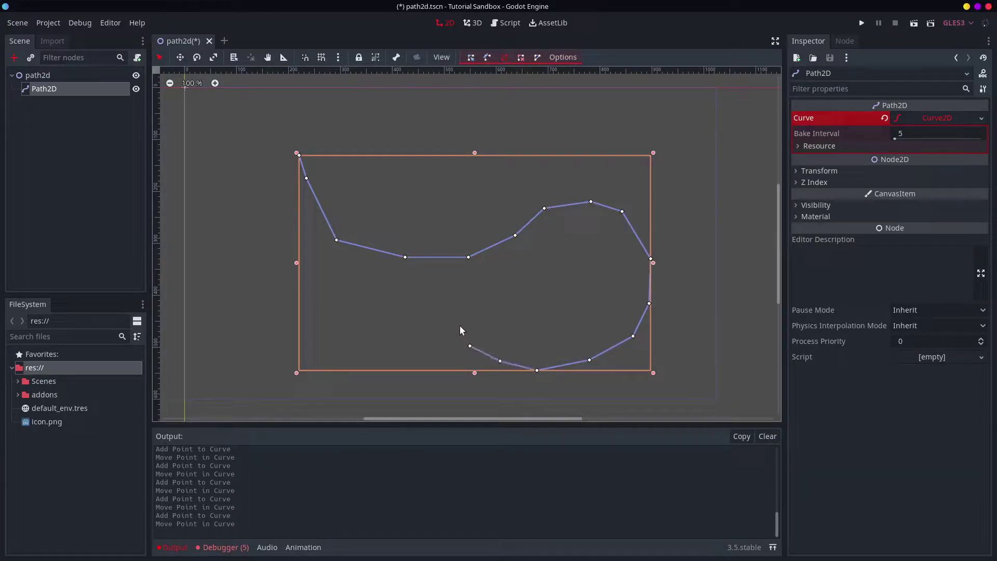
{"action": "left_click", "coordinate": [409, 280]}
{"action": "left_click", "coordinate": [384, 281]}
{"action": "left_click", "coordinate": [357, 282]}
{"action": "left_click", "coordinate": [331, 279]}
{"action": "left_click", "coordinate": [296, 259]}
{"action": "left_click", "coordinate": [281, 240]}
{"action": "left_click", "coordinate": [258, 200]}
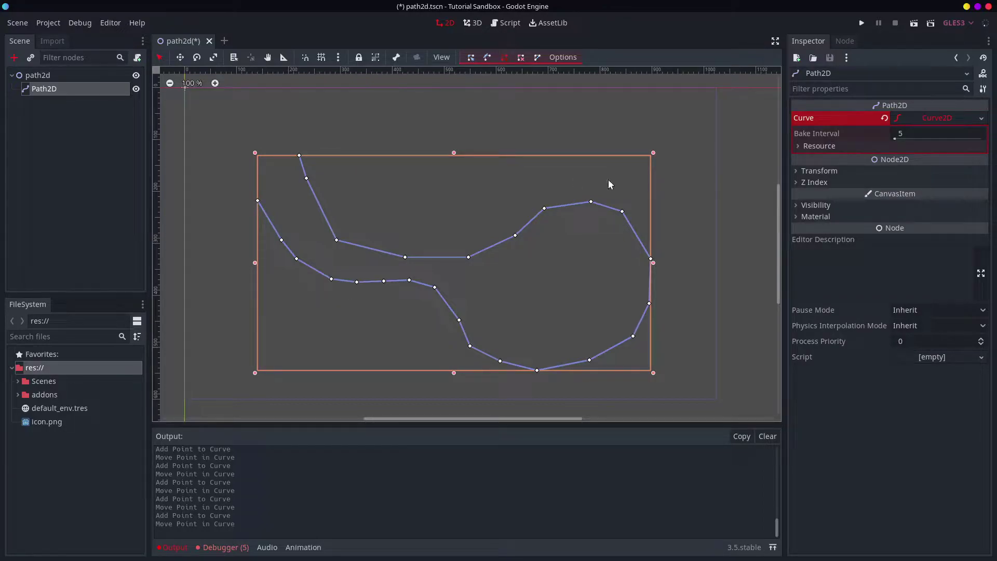
{"action": "middle_click_drag", "start_coordinate": [549, 183], "coordinate": [520, 164]}
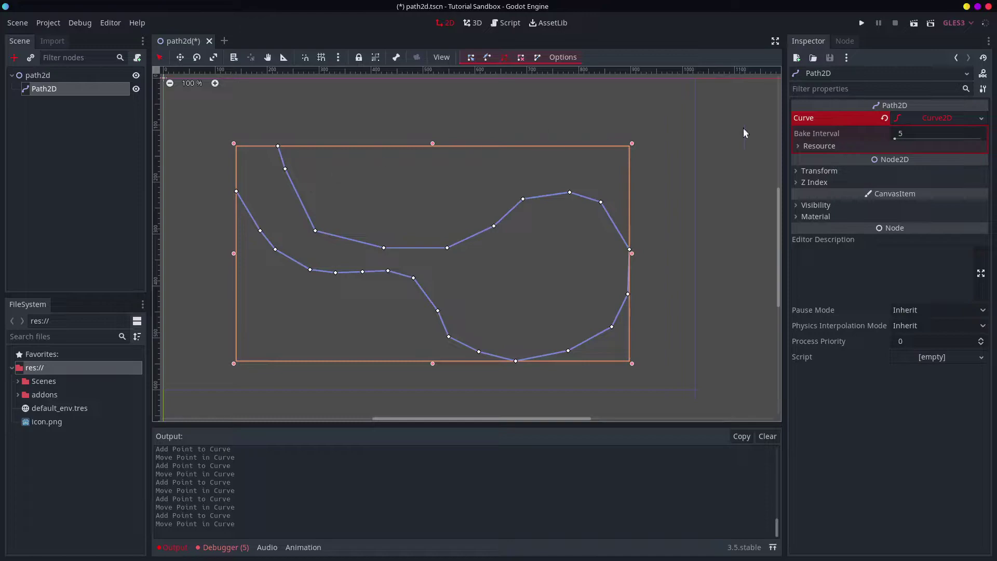
Save and test-run path2d.tscn, then close the Tutorial Sandbox (DEBUG) window
{"action": "left_click", "coordinate": [879, 147]}
{"action": "left_click", "coordinate": [879, 149]}
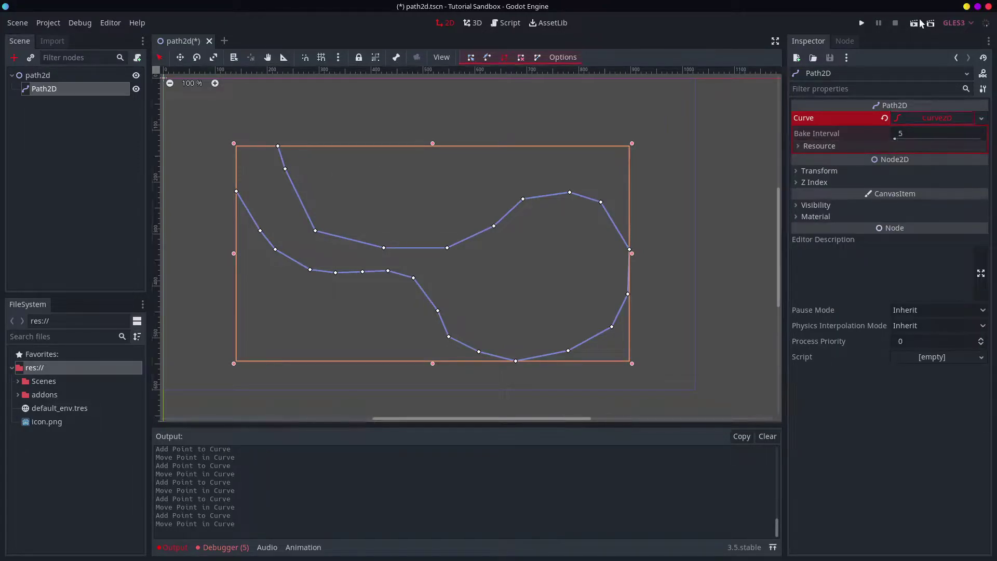
{"action": "key", "text": "F5"}
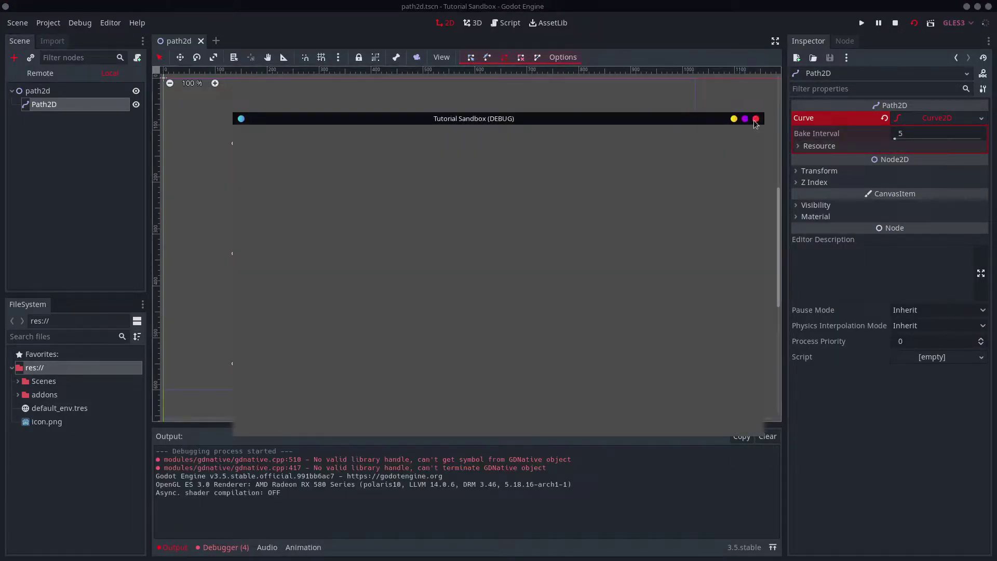
{"action": "left_click", "coordinate": [755, 118]}
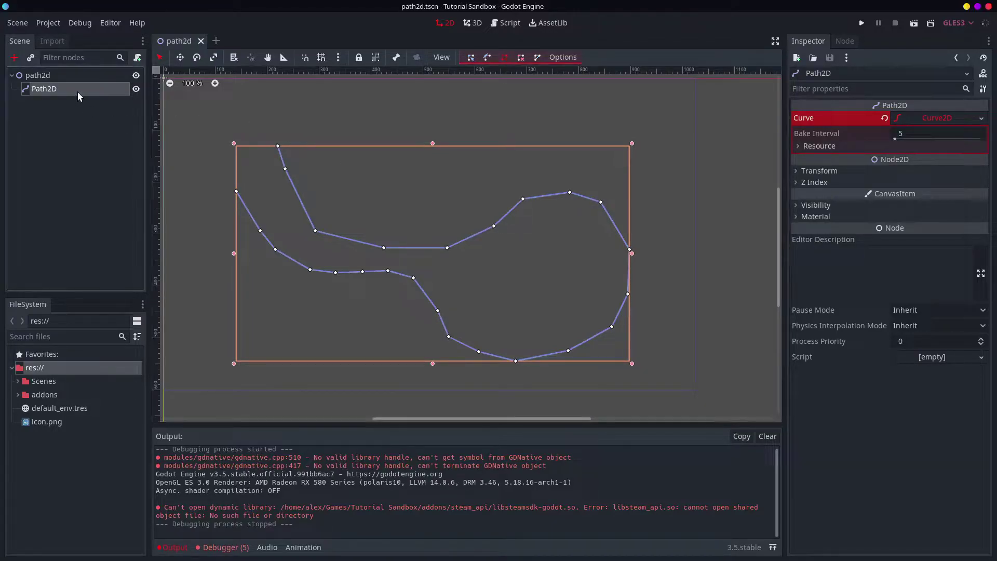
Add a PathFollow2D node as a child of Path2D
{"action": "key", "text": "ctrl+a"}
{"action": "double_click", "coordinate": [426, 247]}
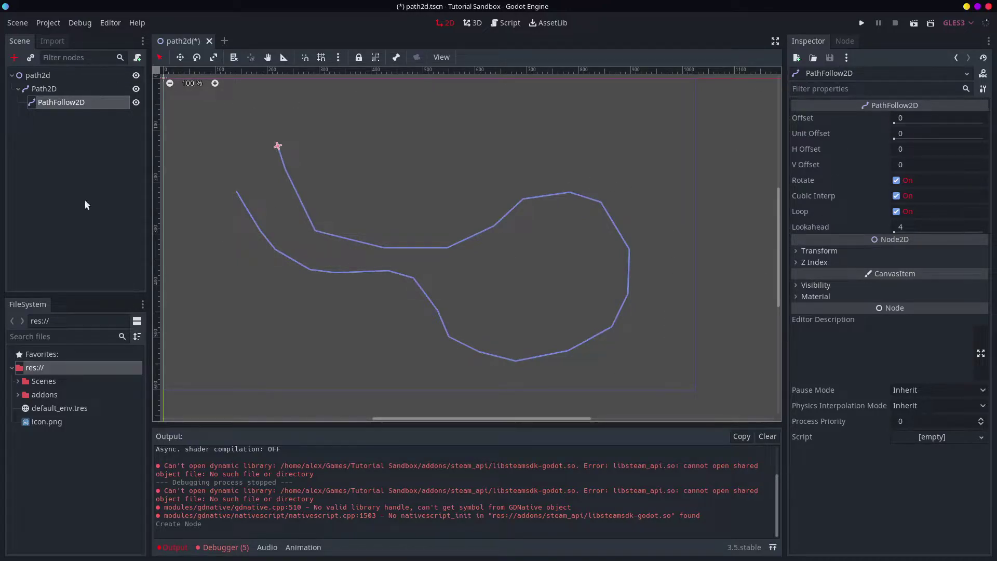
Drop icon.png onto PathFollow2D as an Icon sprite and reset its position to 0,0
{"action": "left_click", "coordinate": [42, 424]}
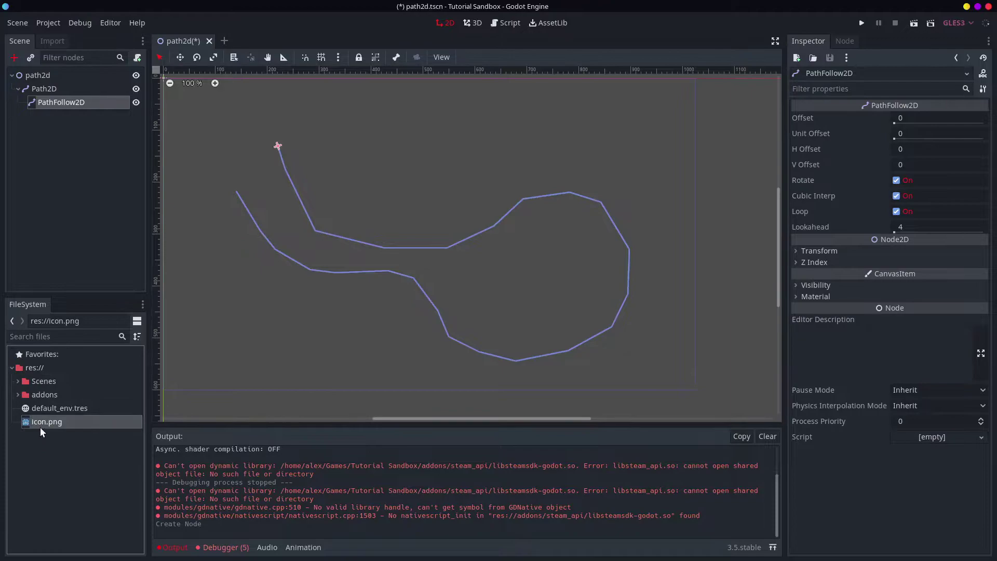
{"action": "left_click_drag", "start_coordinate": [40, 427], "coordinate": [277, 149]}
{"action": "left_click", "coordinate": [75, 116]}
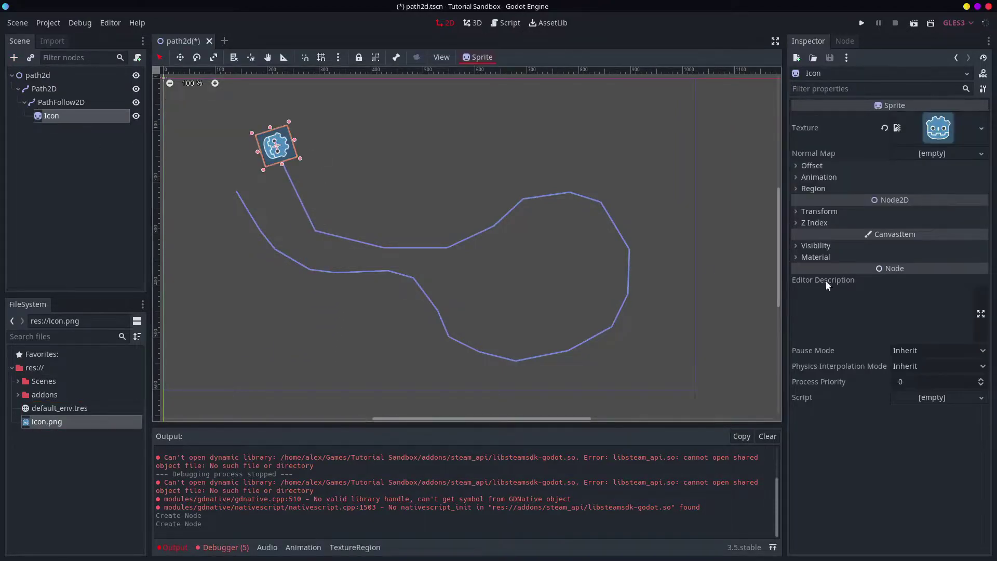
{"action": "left_click", "coordinate": [826, 212]}
{"action": "left_click", "coordinate": [888, 222]}
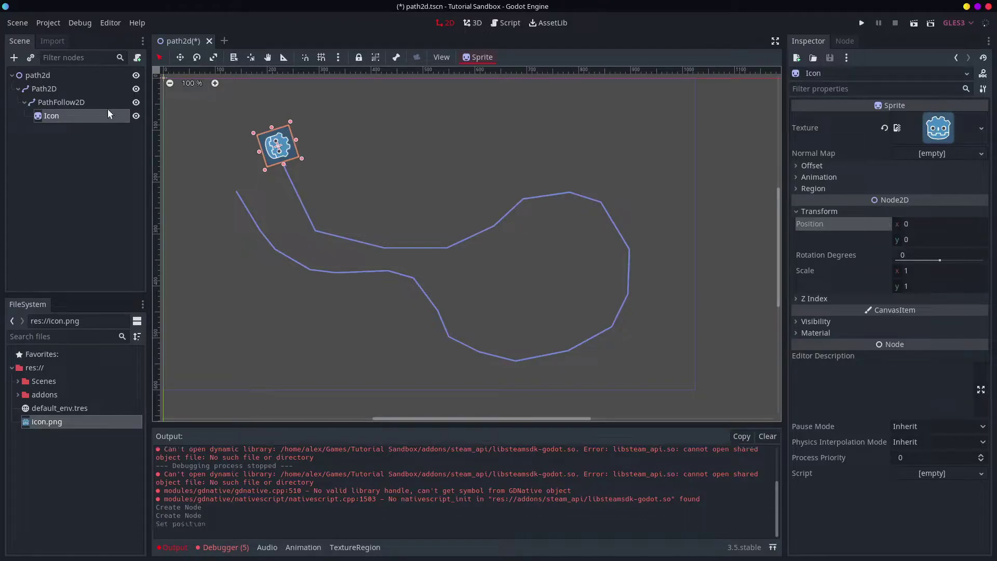
Reselect PathFollow2D, then save and run the scene
{"action": "left_click", "coordinate": [78, 102]}
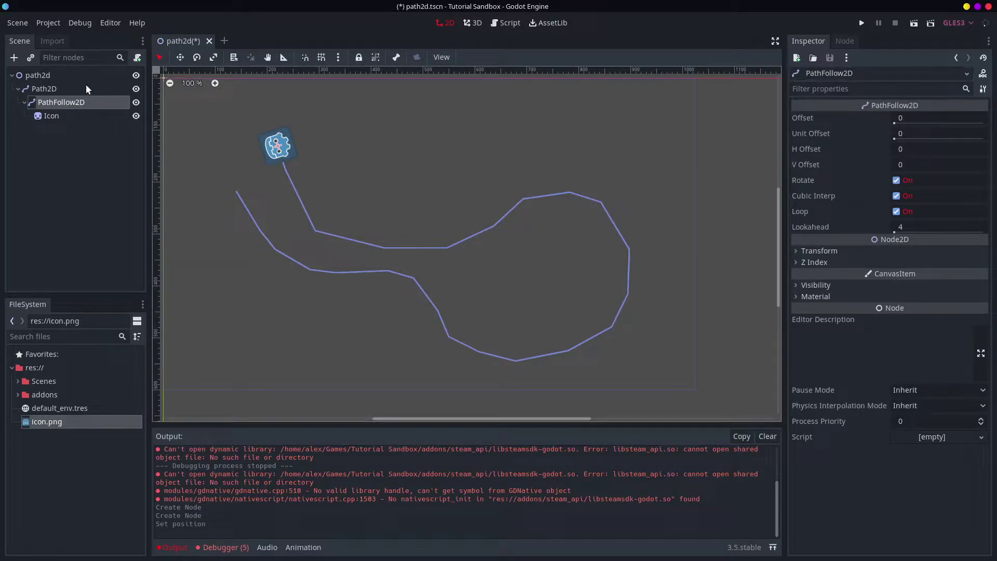
{"action": "left_click", "coordinate": [85, 88]}
{"action": "left_click", "coordinate": [68, 102]}
{"action": "left_click", "coordinate": [914, 23]}
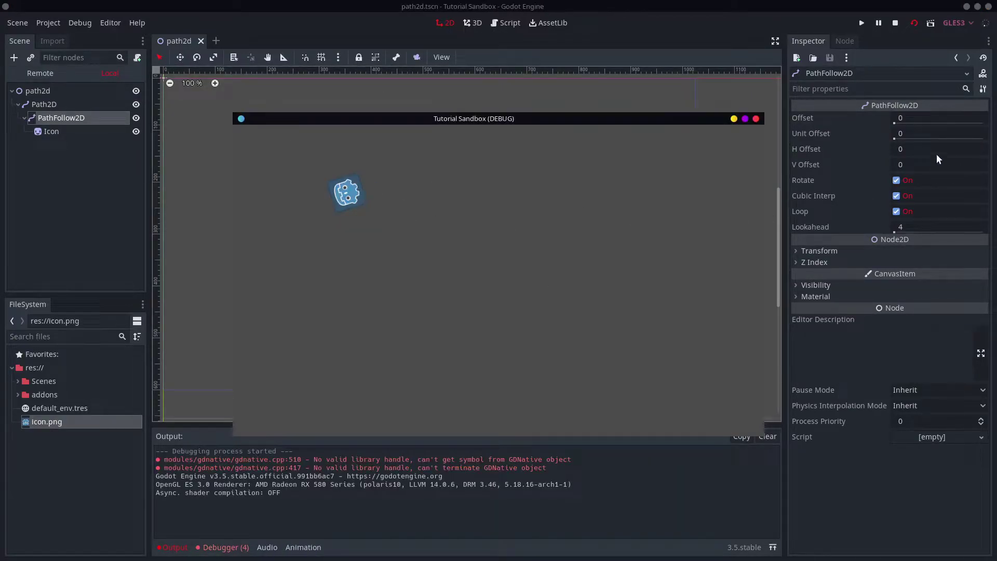
Move the icon to Offset 216.29, try H Offset 500 then reset it to 0, save and rerun
{"action": "left_click_drag", "start_coordinate": [914, 118], "coordinate": [897, 157]}
{"action": "left_click", "coordinate": [906, 149]}
{"action": "type", "text": "500"}
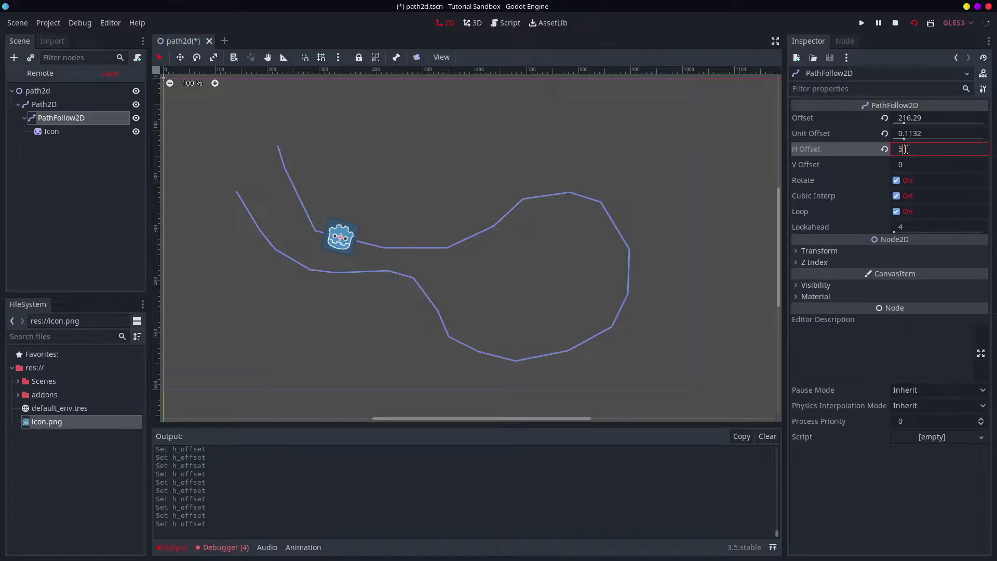
{"action": "key", "text": "Return"}
{"action": "left_click", "coordinate": [884, 149]}
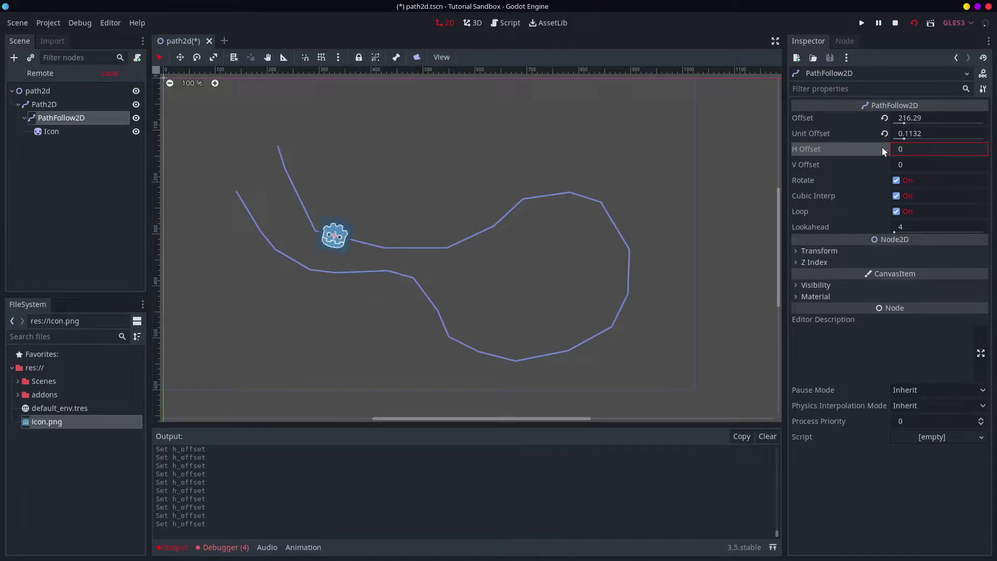
{"action": "key", "text": "ctrl+s"}
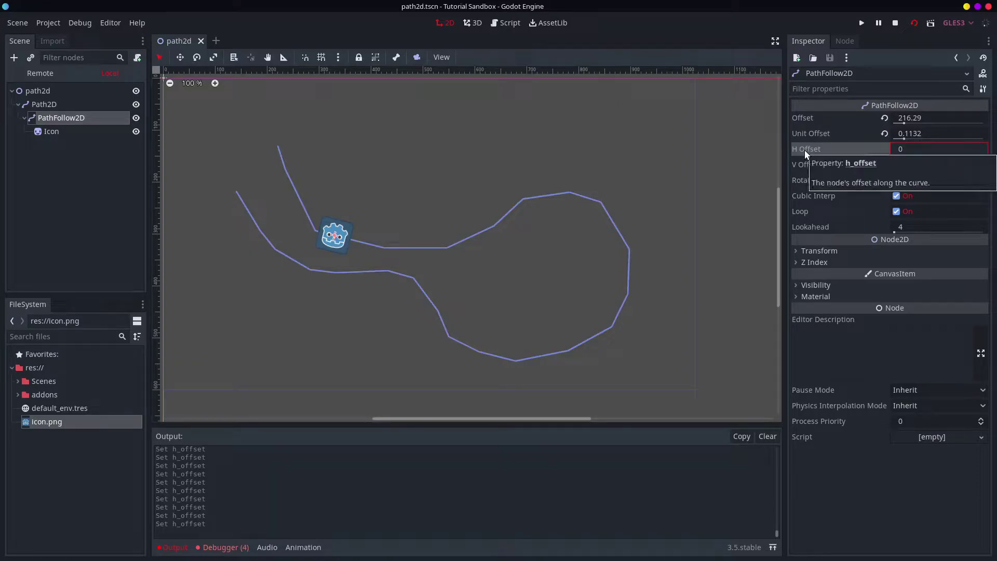
{"action": "key", "text": "F6"}
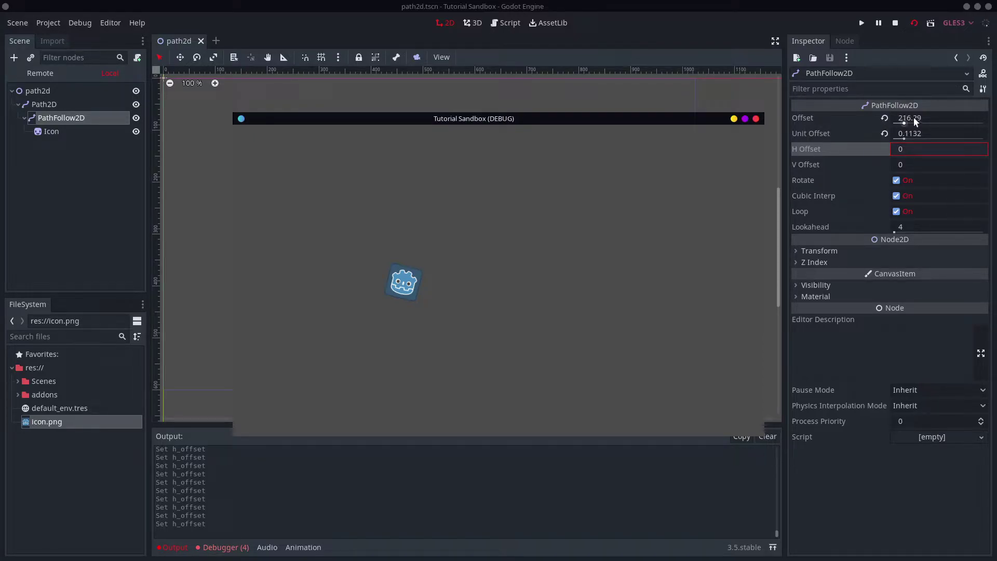
Close the game window and slide the icon along the path, ending at Unit Offset 1 (Offset 1909.97)
{"action": "left_click", "coordinate": [698, 177]}
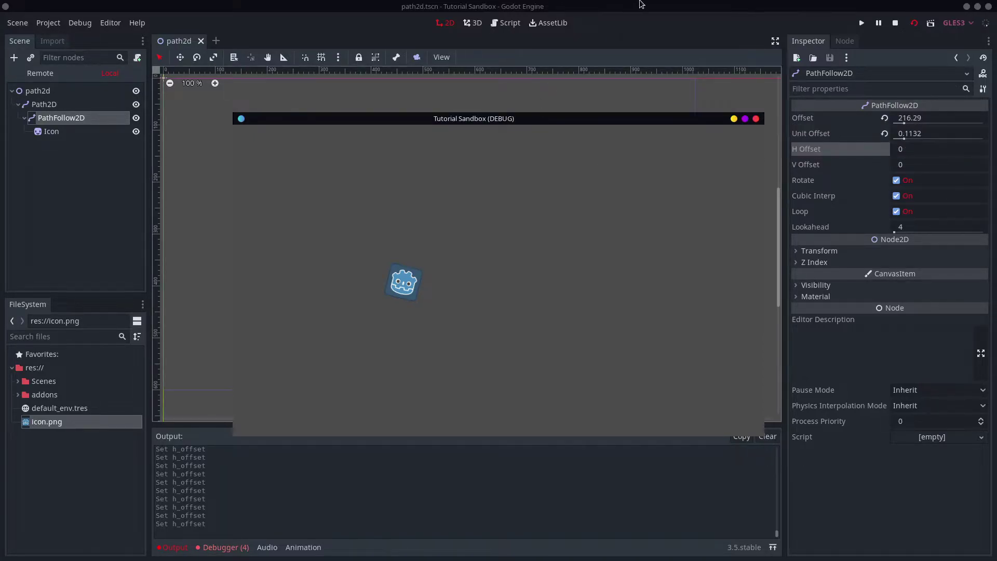
{"action": "left_click", "coordinate": [641, 4]}
{"action": "left_click_drag", "start_coordinate": [910, 122], "coordinate": [983, 124]}
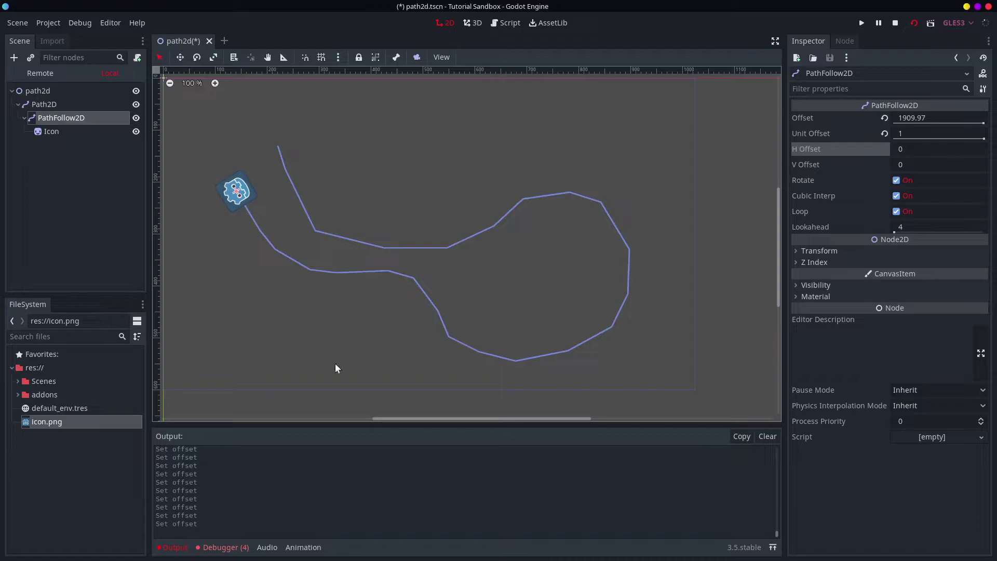
{"action": "mouse_move", "coordinate": [974, 133]}
{"action": "left_mouse_down"}
{"action": "mouse_move", "coordinate": [900, 149]}
{"action": "mouse_move", "coordinate": [905, 136]}
{"action": "mouse_move", "coordinate": [987, 134]}
{"action": "left_mouse_up"}
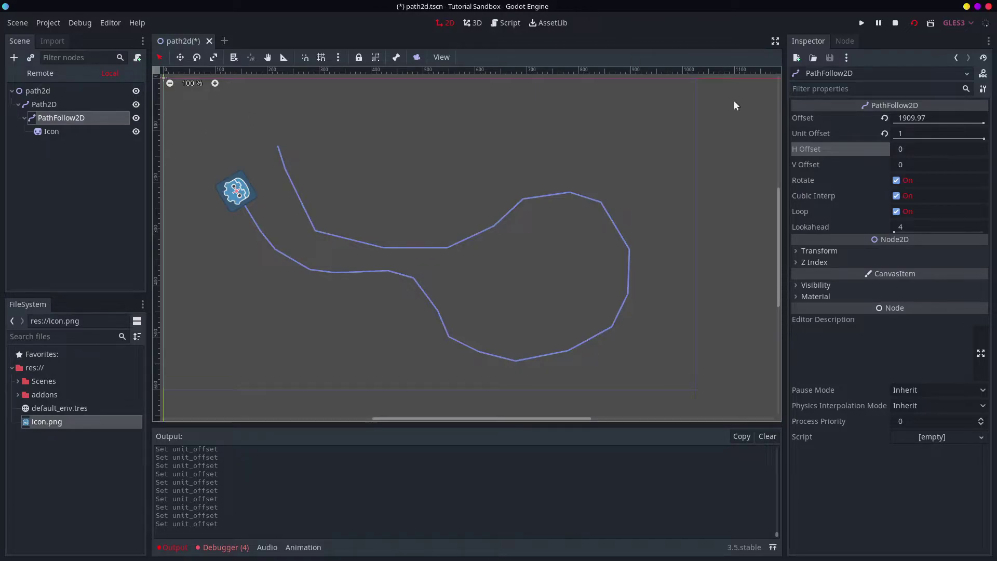
{"action": "left_click_drag", "start_coordinate": [982, 124], "coordinate": [893, 143]}
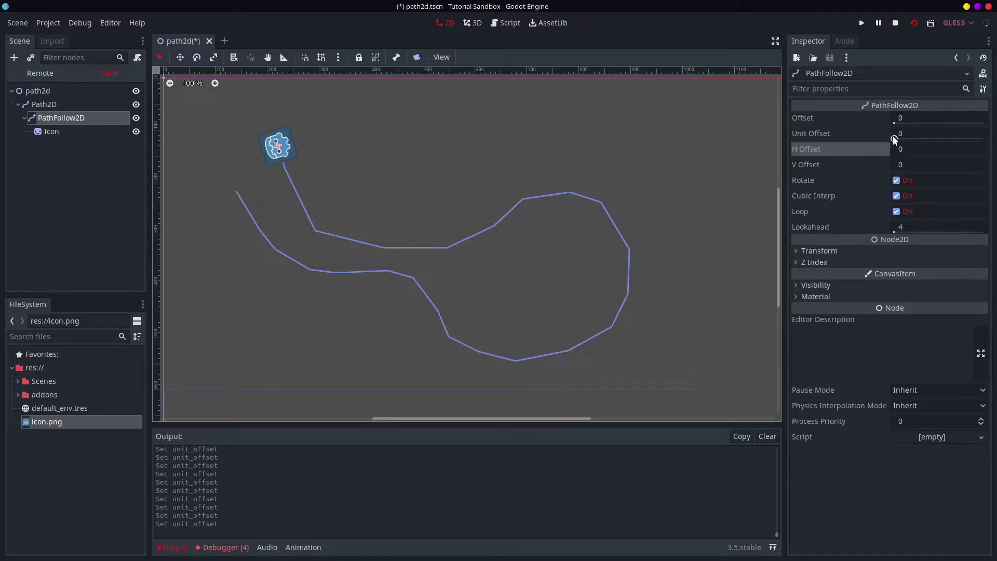
{"action": "left_click_drag", "start_coordinate": [893, 136], "coordinate": [984, 137]}
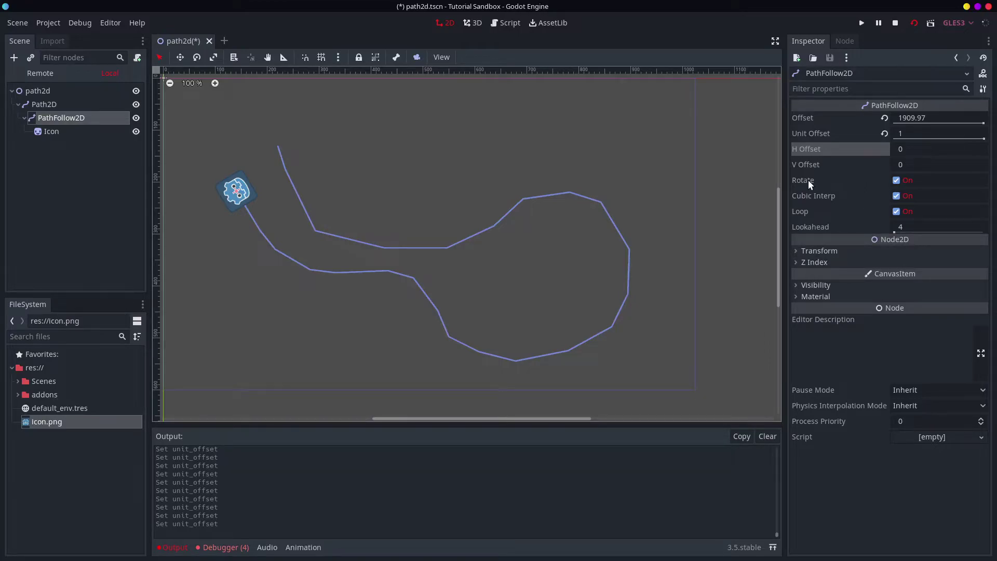
Toggle Rotate off and on while sliding Unit Offset to compare the icon's orientation
{"action": "left_click", "coordinate": [896, 179]}
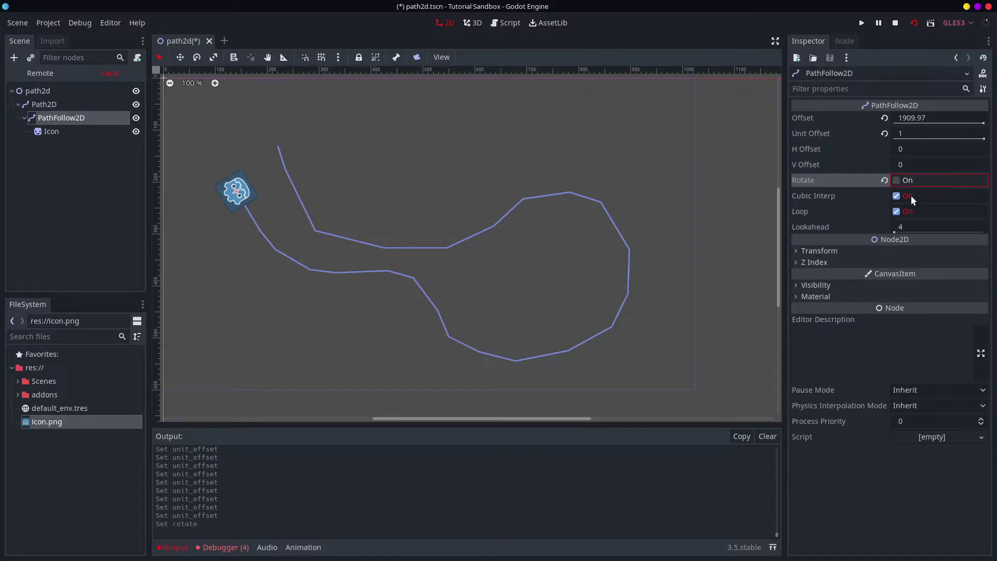
{"action": "left_click_drag", "start_coordinate": [981, 136], "coordinate": [880, 138]}
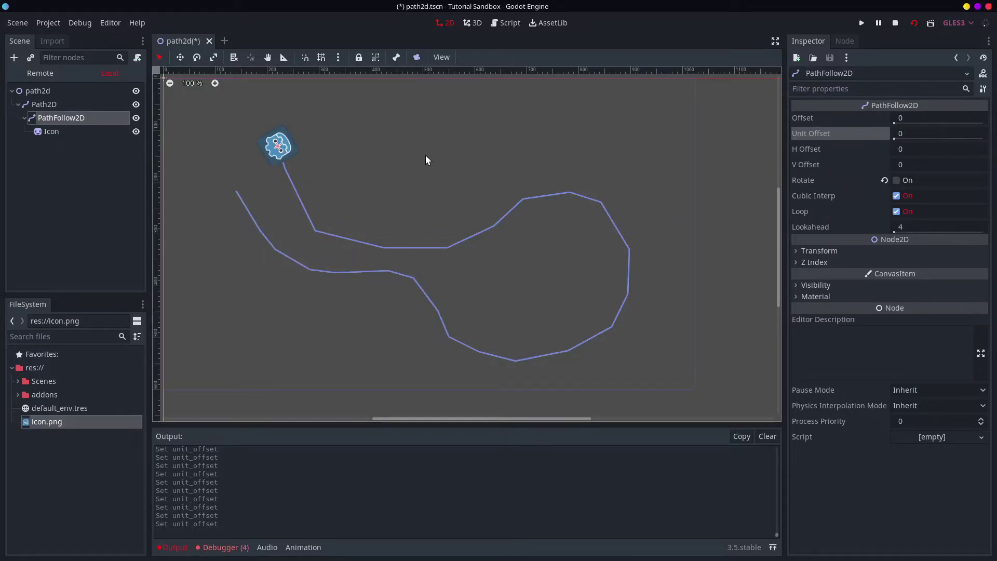
{"action": "left_click", "coordinate": [897, 181]}
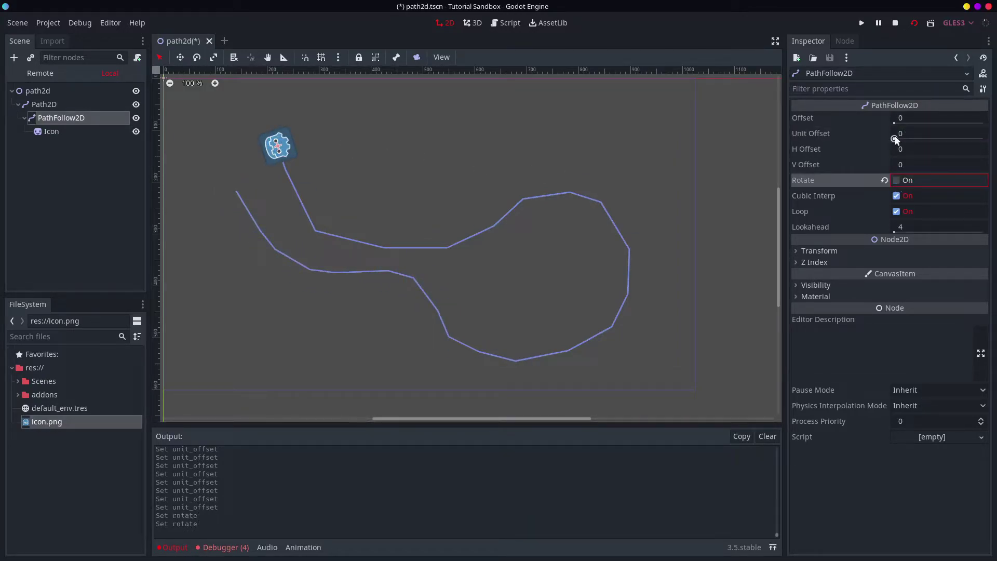
{"action": "left_click_drag", "start_coordinate": [895, 135], "coordinate": [955, 136]}
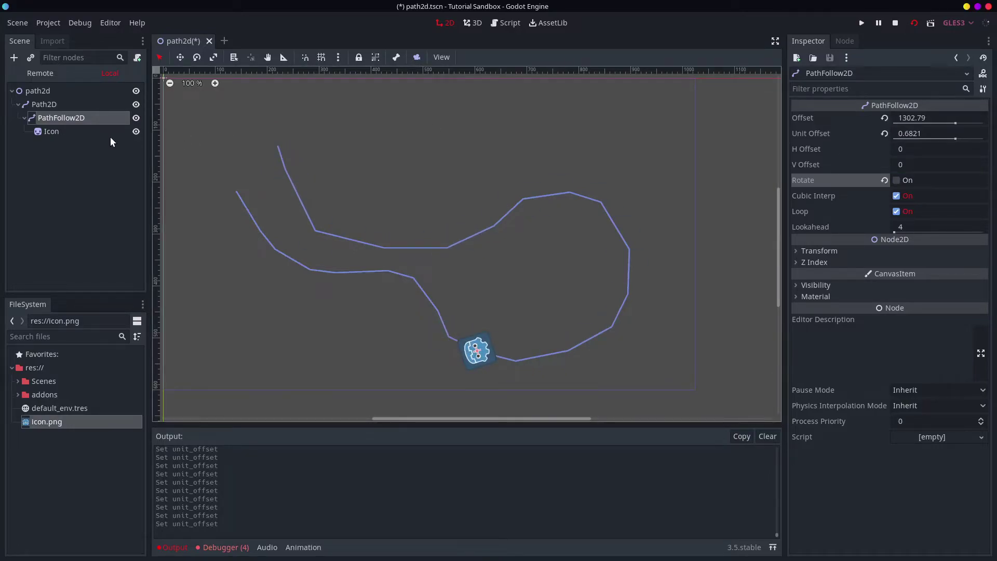
{"action": "left_click", "coordinate": [897, 180]}
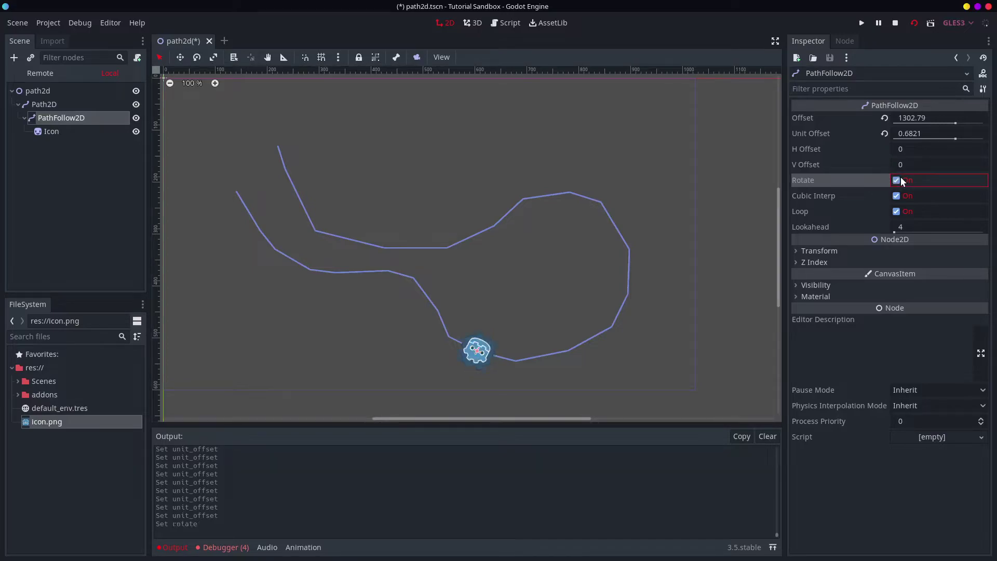
{"action": "left_click", "coordinate": [897, 180]}
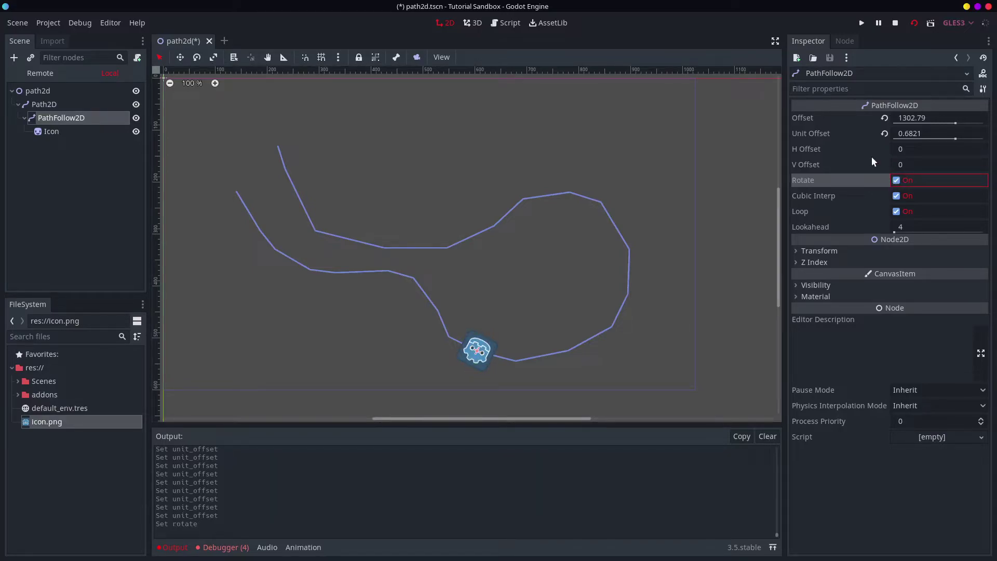
{"action": "left_click", "coordinate": [902, 182]}
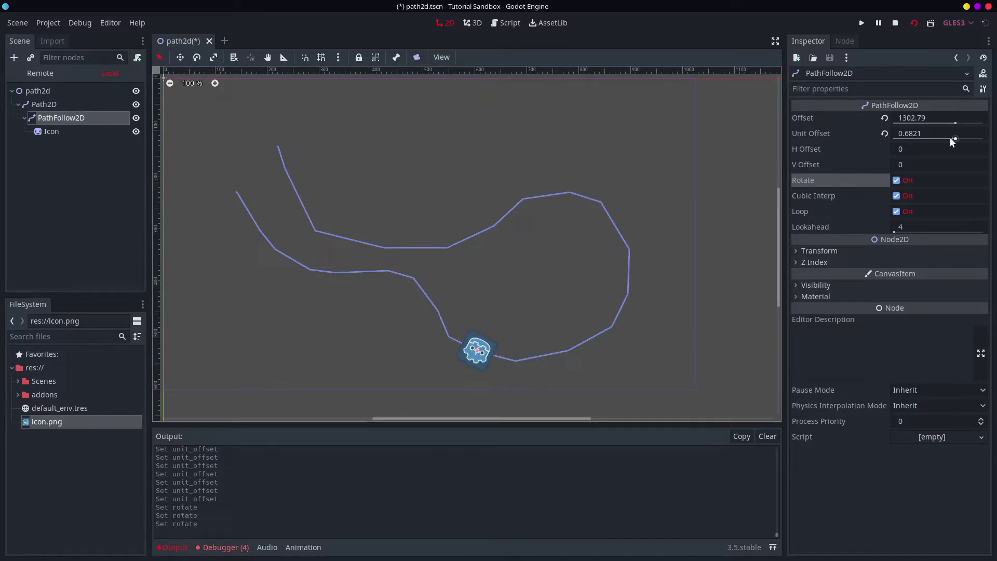
{"action": "mouse_move", "coordinate": [952, 142]}
{"action": "left_mouse_down"}
{"action": "mouse_move", "coordinate": [928, 139]}
{"action": "mouse_move", "coordinate": [962, 139]}
{"action": "left_mouse_up"}
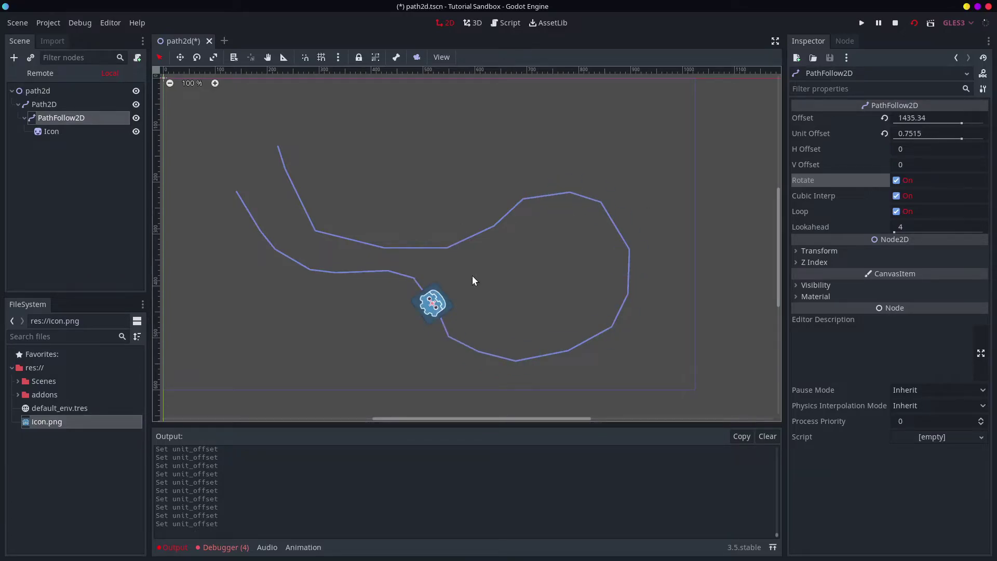
Turn Cubic Interp off and back on, then drag Offset back to 0
{"action": "left_click", "coordinate": [902, 194]}
{"action": "left_click_drag", "start_coordinate": [940, 124], "coordinate": [839, 129]}
{"action": "left_click", "coordinate": [903, 198]}
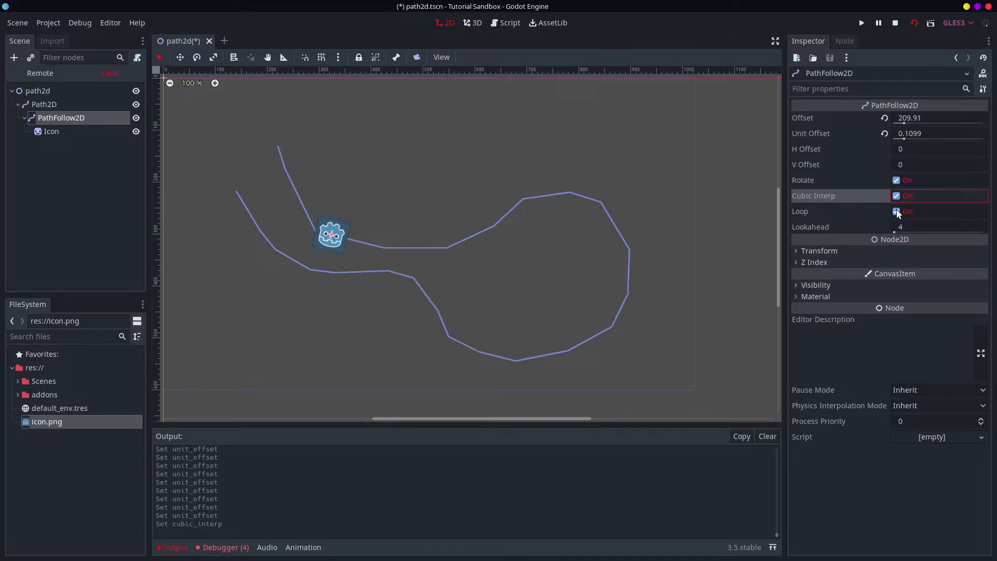
{"action": "left_click_drag", "start_coordinate": [914, 119], "coordinate": [139, 120]}
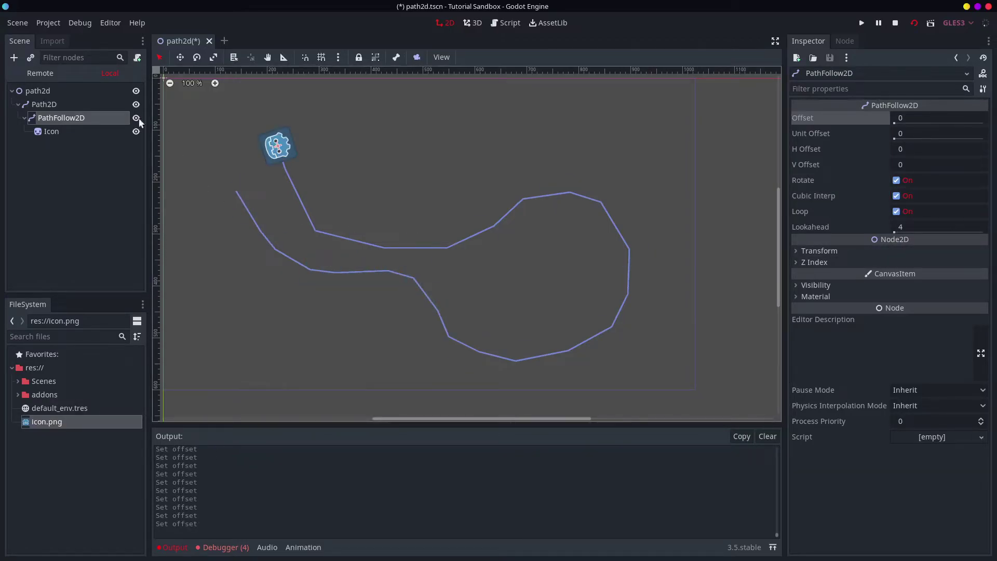
Inspect Path2D, PathFollow2D and Icon in turn, ending with Path2D selected to show its curve points
{"action": "left_click", "coordinate": [60, 102]}
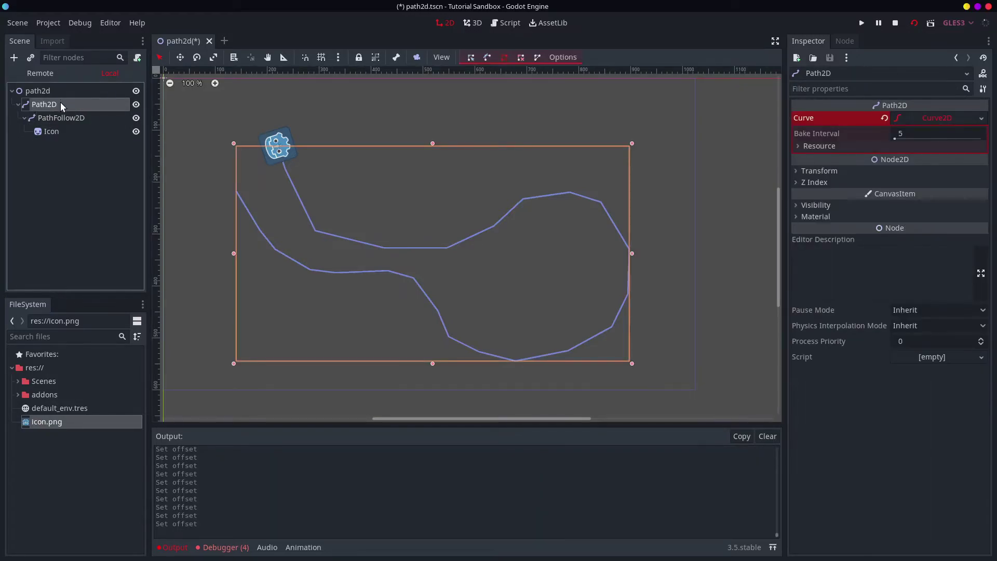
{"action": "left_click", "coordinate": [57, 114]}
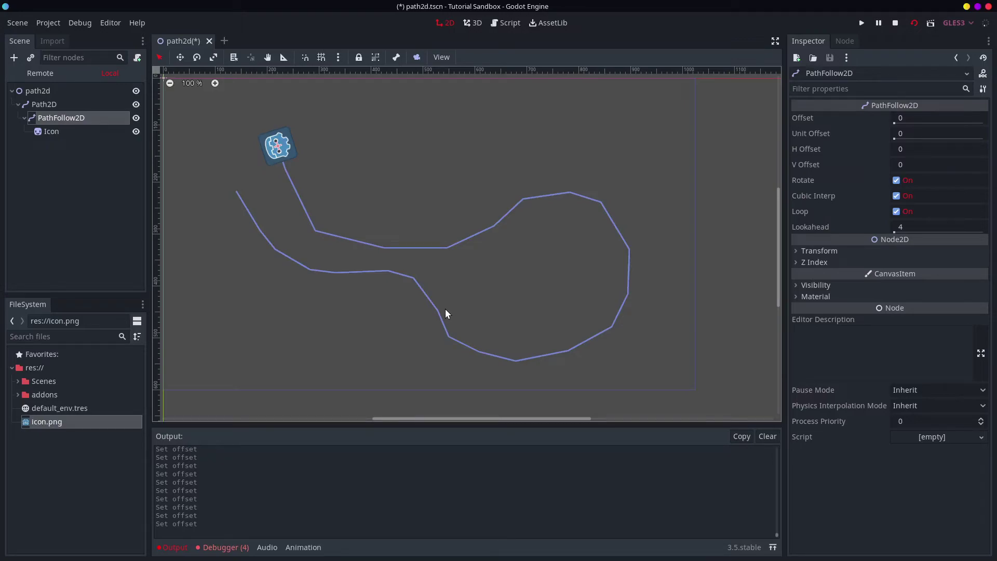
{"action": "left_click", "coordinate": [88, 135]}
{"action": "left_click", "coordinate": [89, 119]}
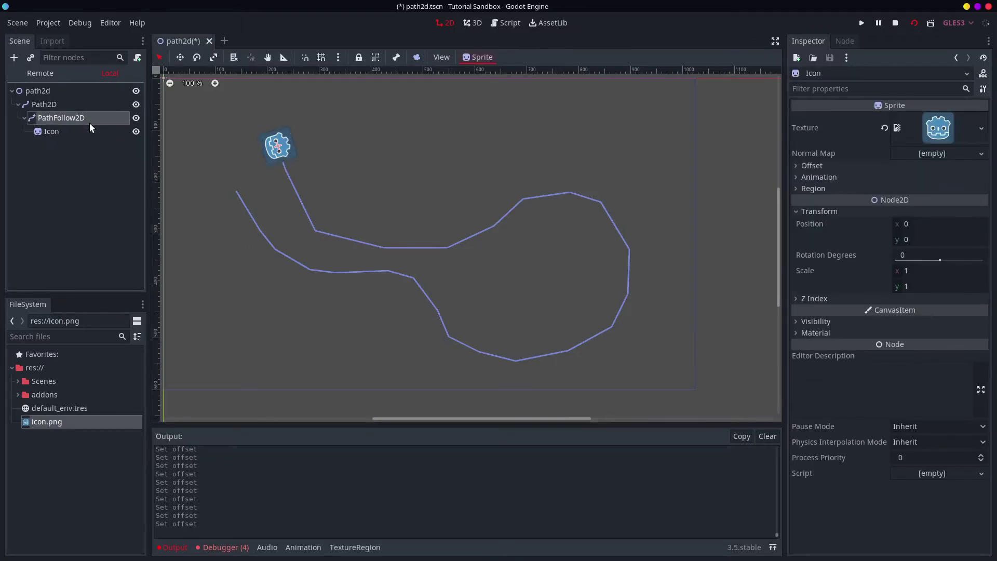
{"action": "left_click", "coordinate": [83, 104]}
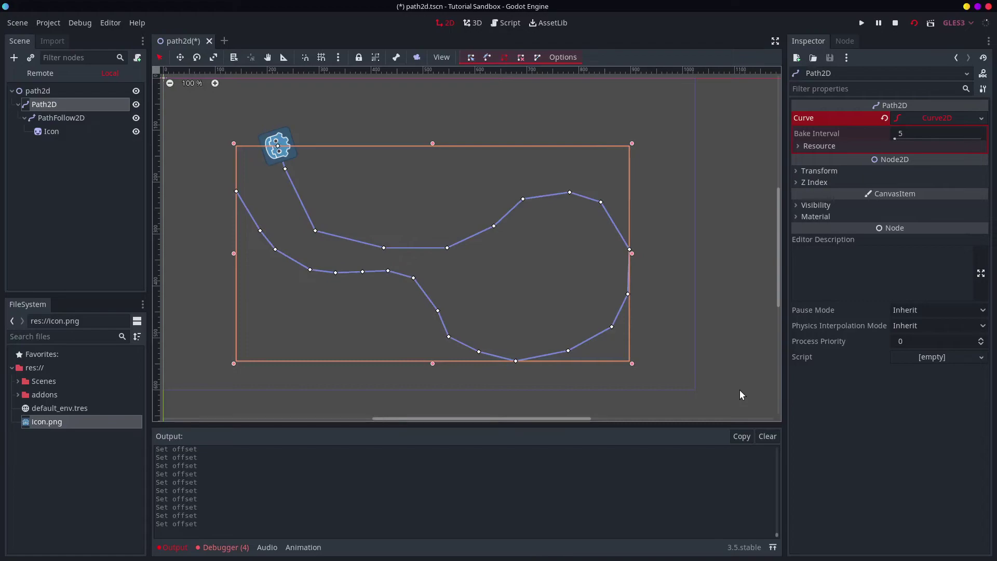